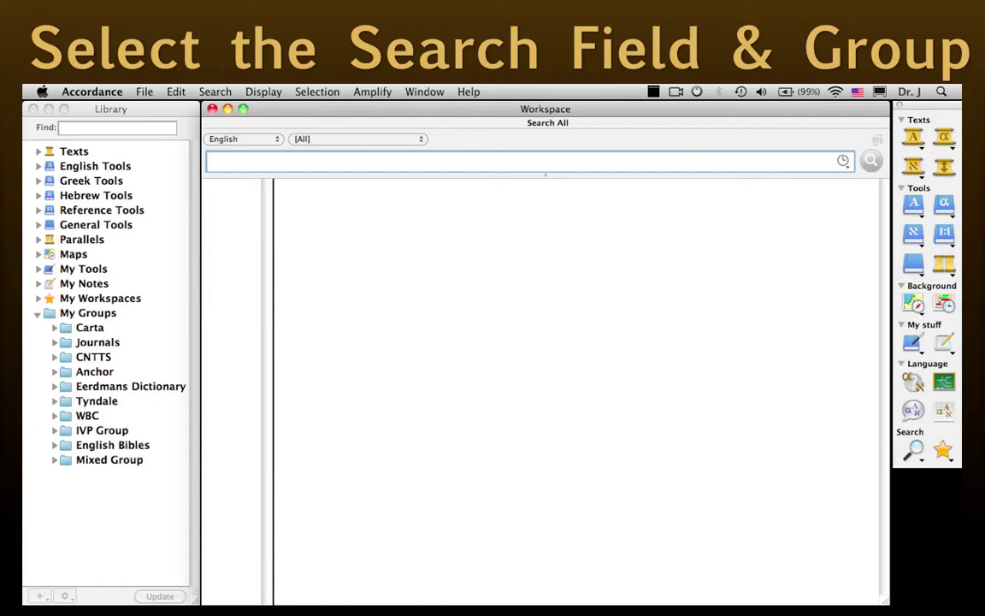
Limit Search All to English Bibles and enter 'keeping watch over their flocks by night'
left_click(244, 139)
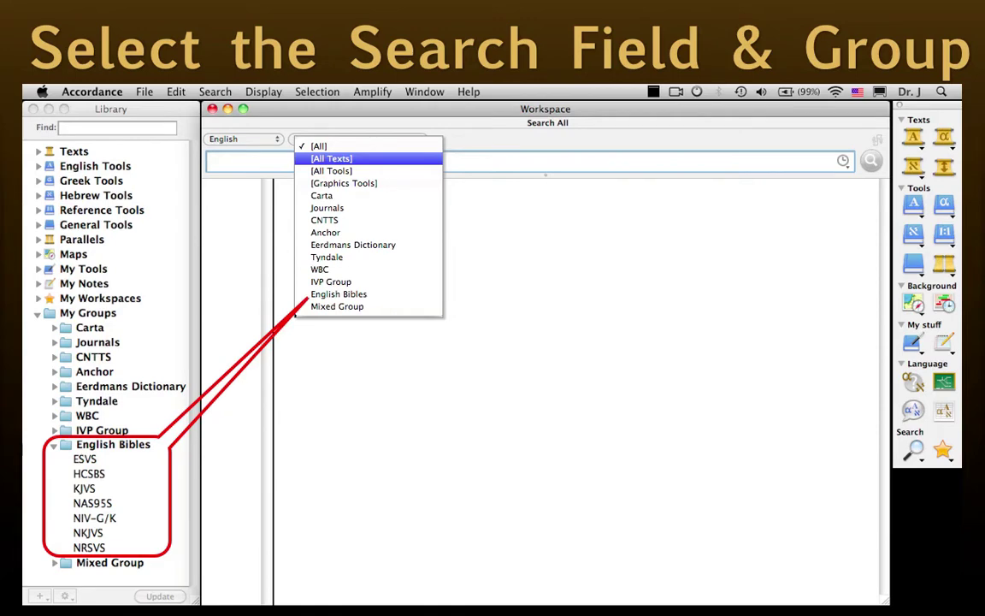
left_click(339, 293)
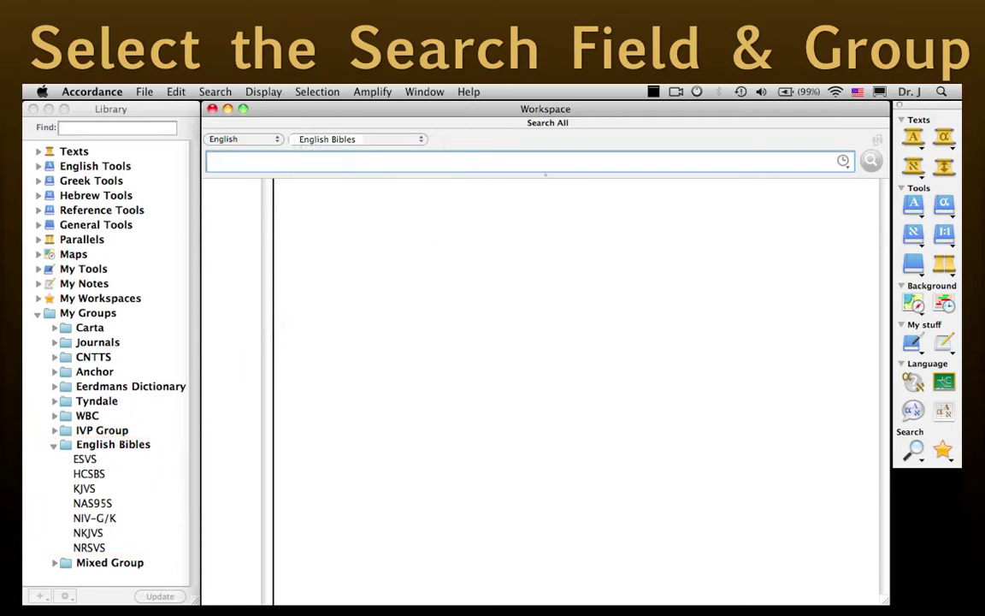
type("keeping watch over their flocks by night")
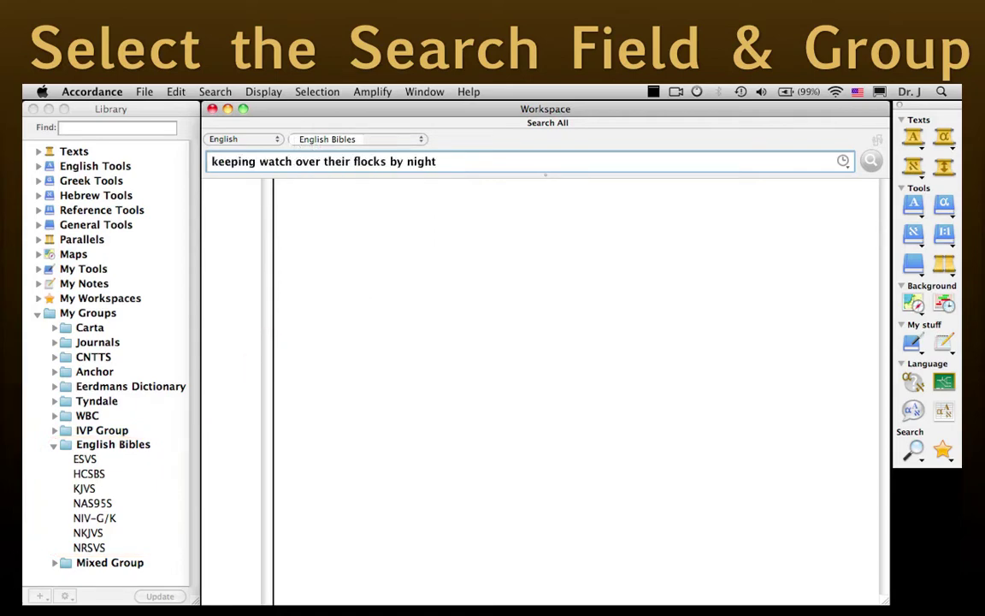
type("  [FUZZY 1]")
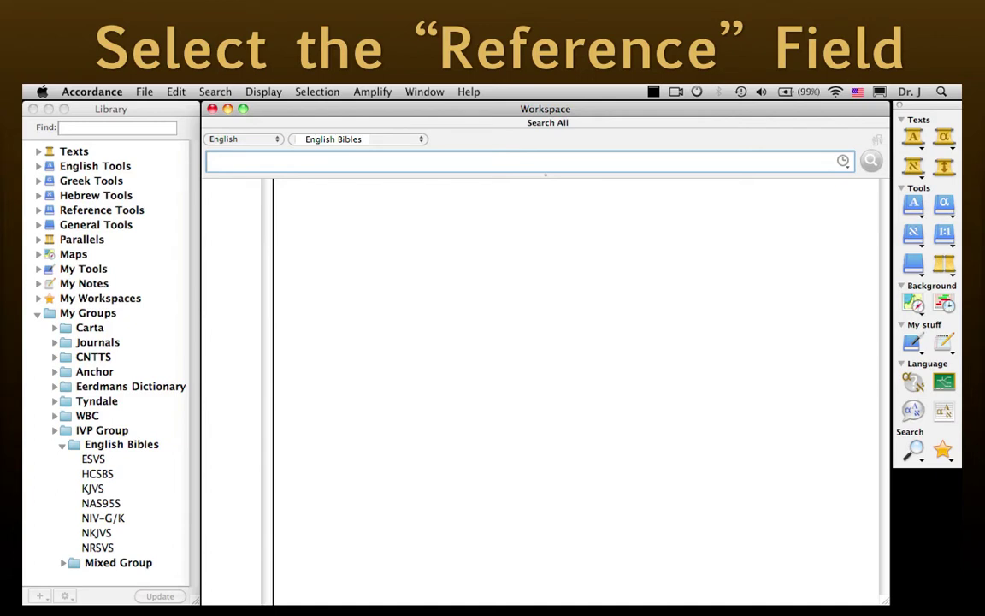
Run a Reference search for Psalm 23:1, bringing up Psalm 23 in the ESVS text
left_click(243, 139)
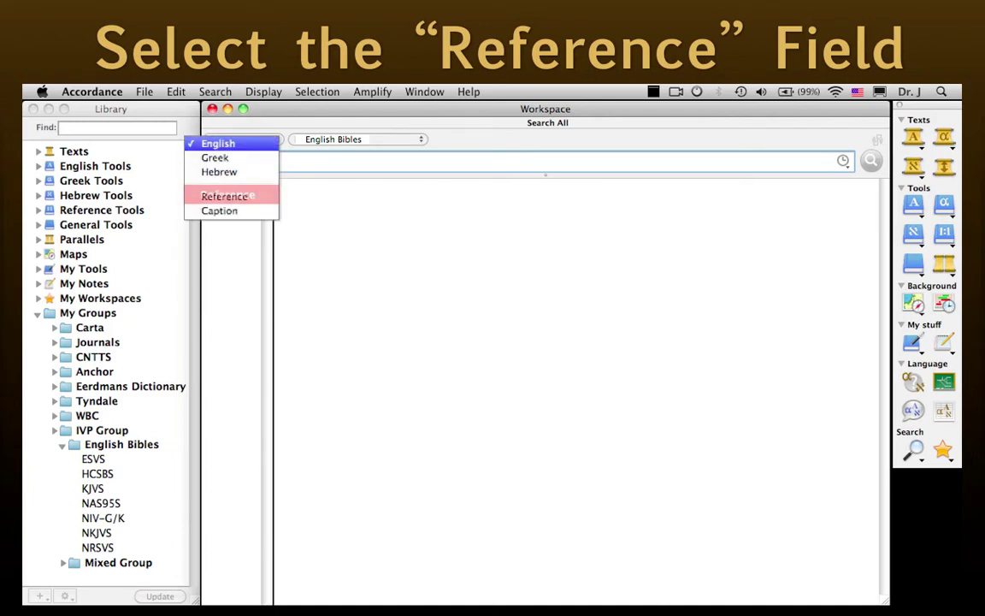
type("Psalm 23:1")
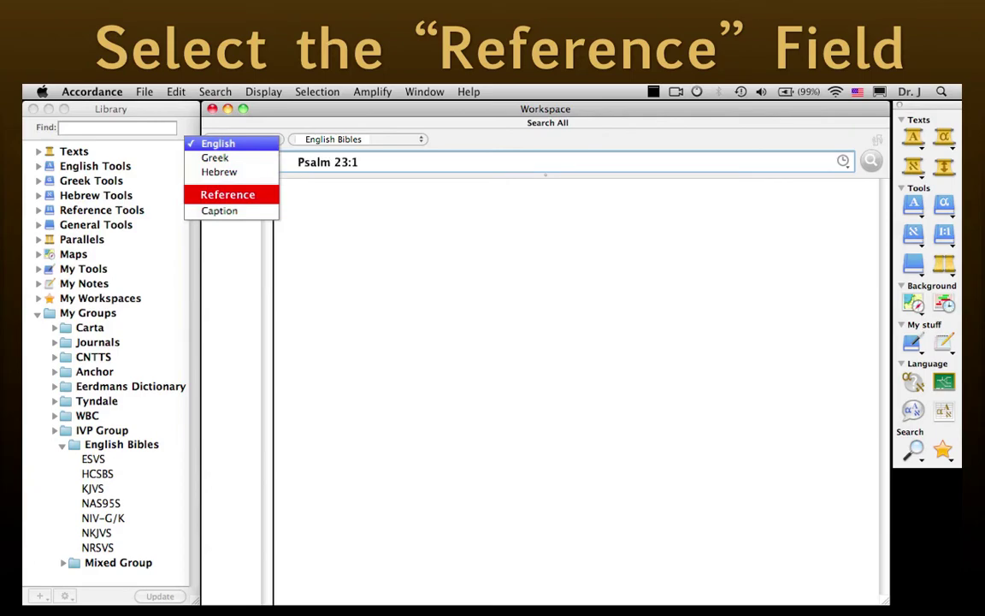
key("Return")
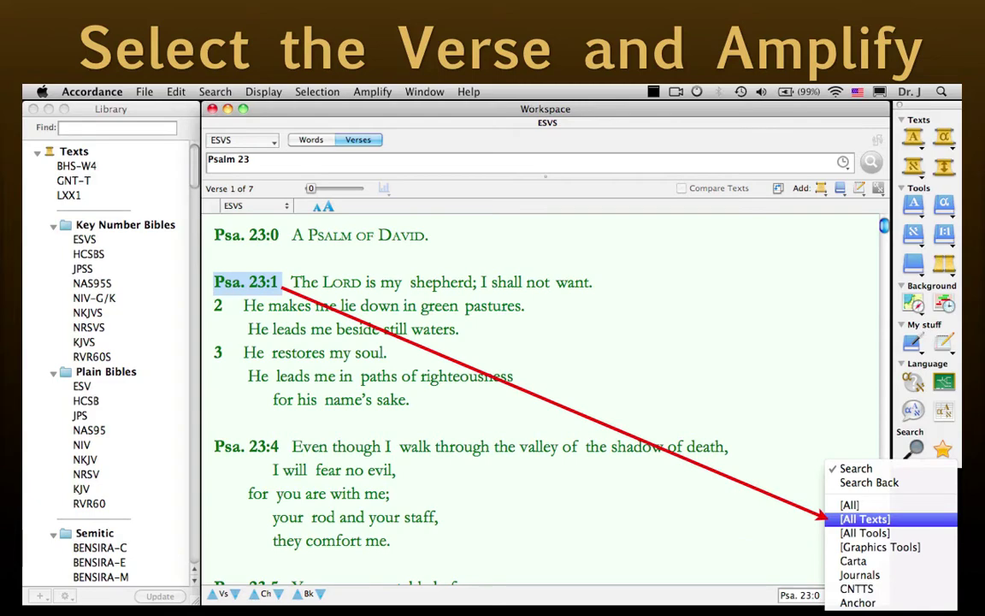
Amplify the selected verse Psalm 23:1 to search it across all texts
left_click(865, 518)
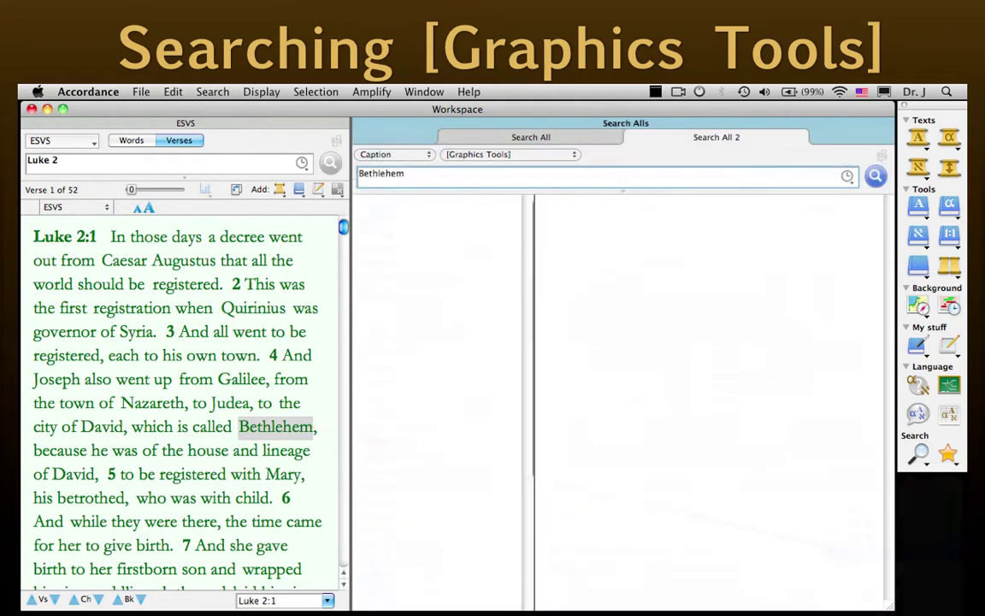
In a second Search All tab, run a Caption search for 'Bethlehem'
left_click(385, 157)
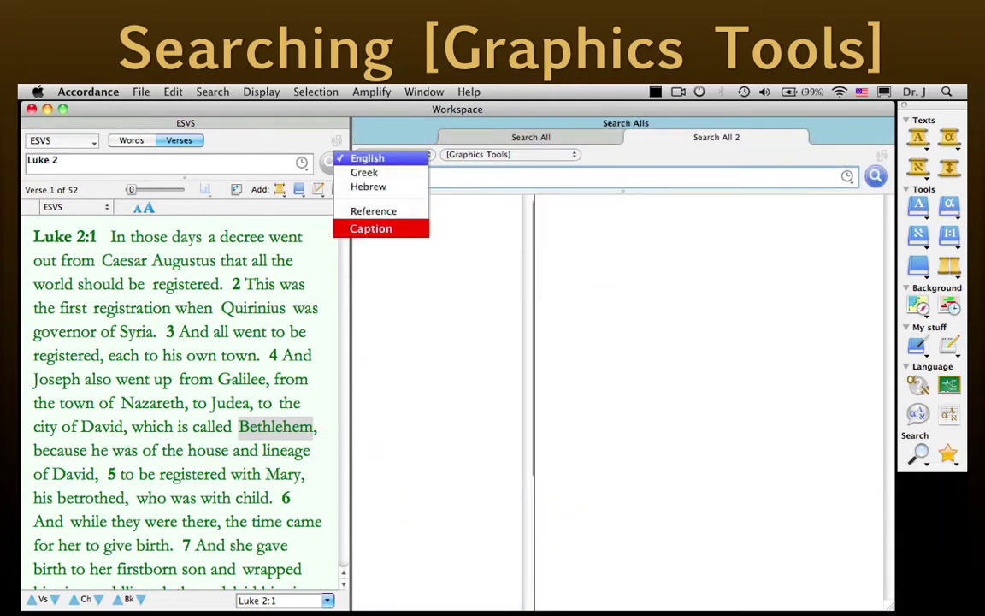
type("Bethlehem")
left_click(371, 228)
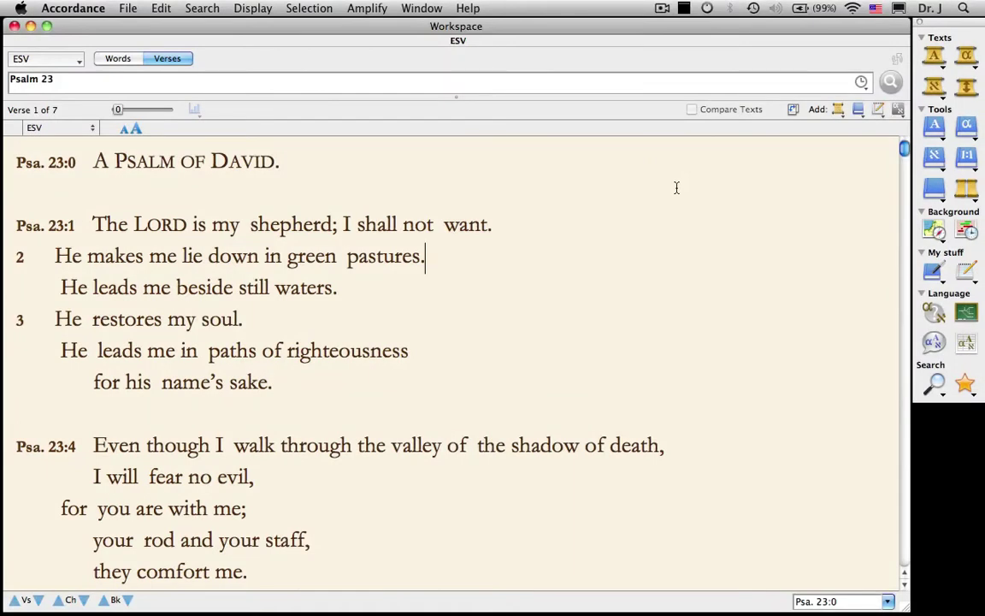
Search English Bibles for 'shepherd' from Psalm 23:1, then swap those results for an empty Search All pane
double_click(304, 227)
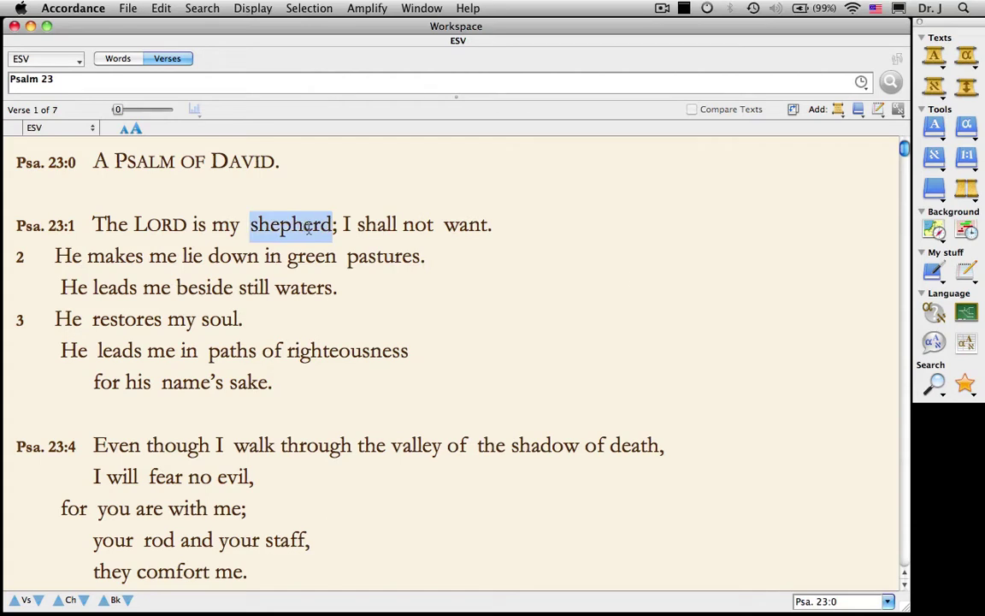
left_click(937, 386)
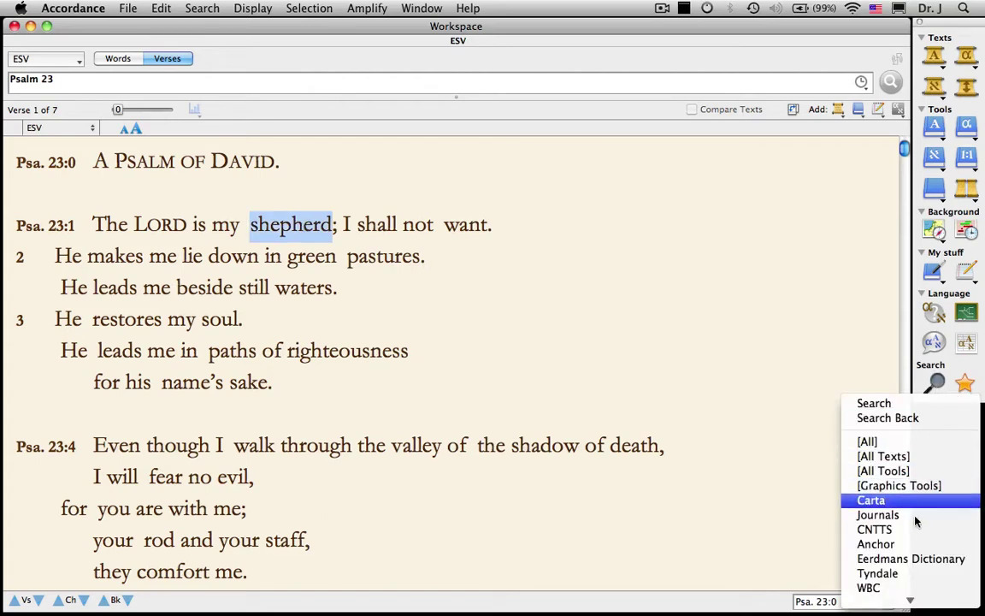
left_click(896, 588)
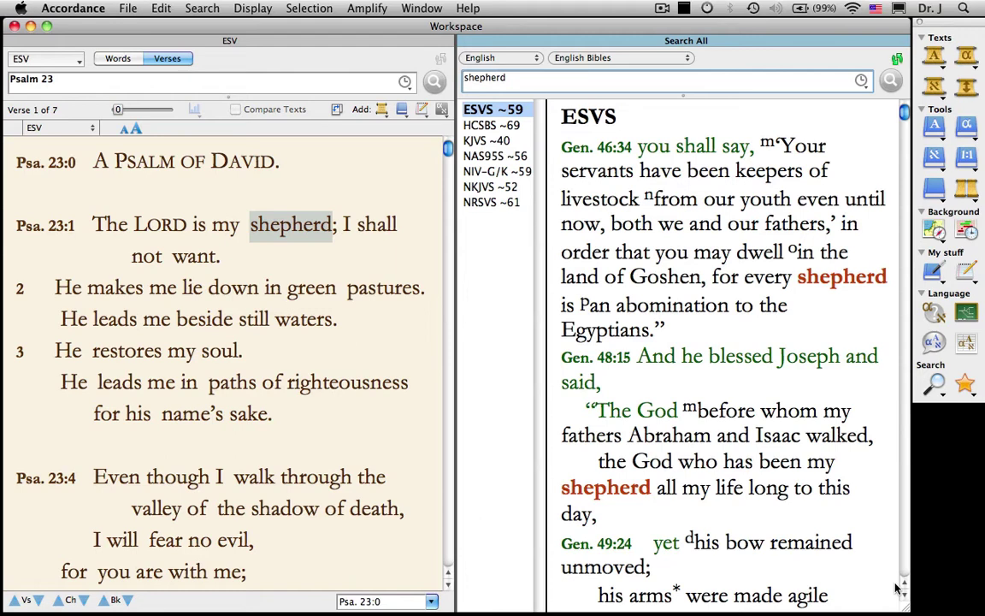
left_click(463, 41)
key("ctrl+super+f")
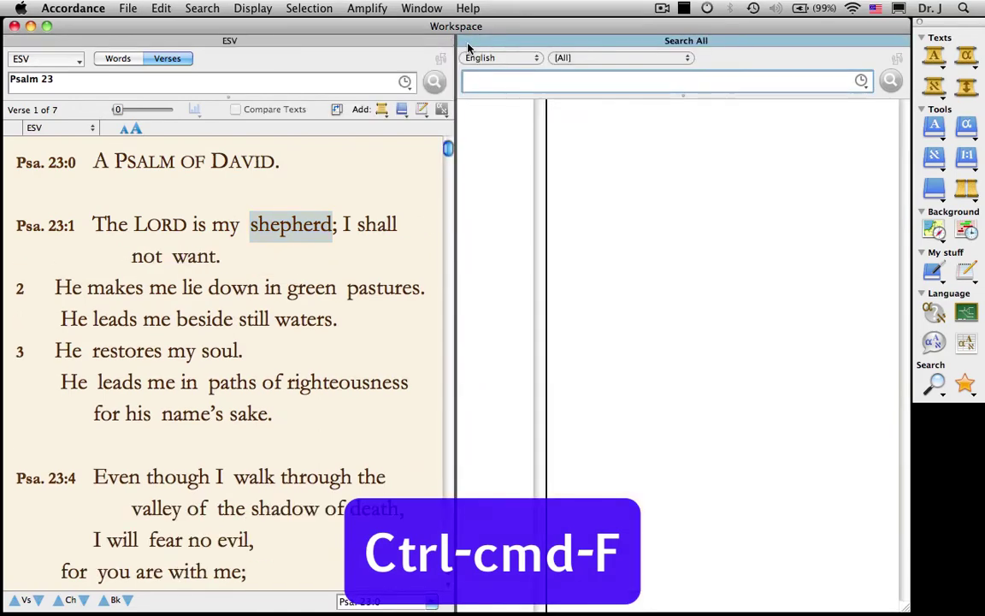
Close the ESV pane and search English Bibles for the English word 'magi'
left_click(13, 42)
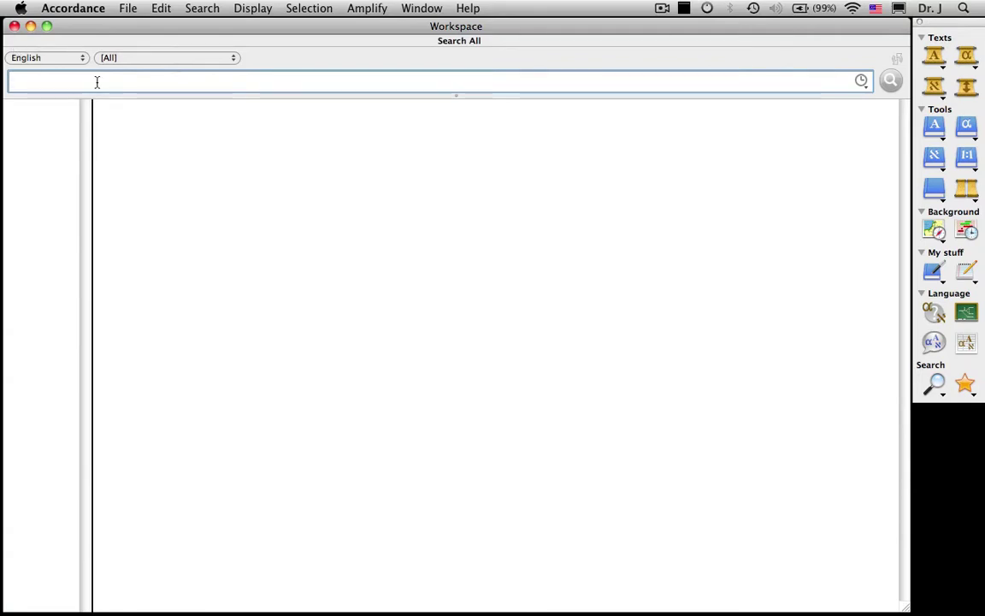
left_click(201, 8)
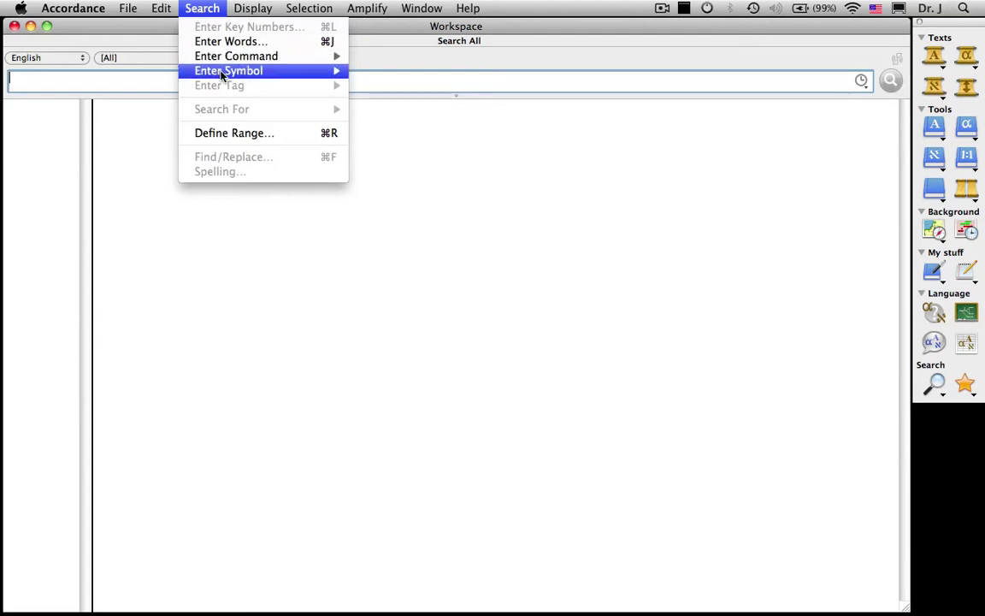
mouse_move(225, 73)
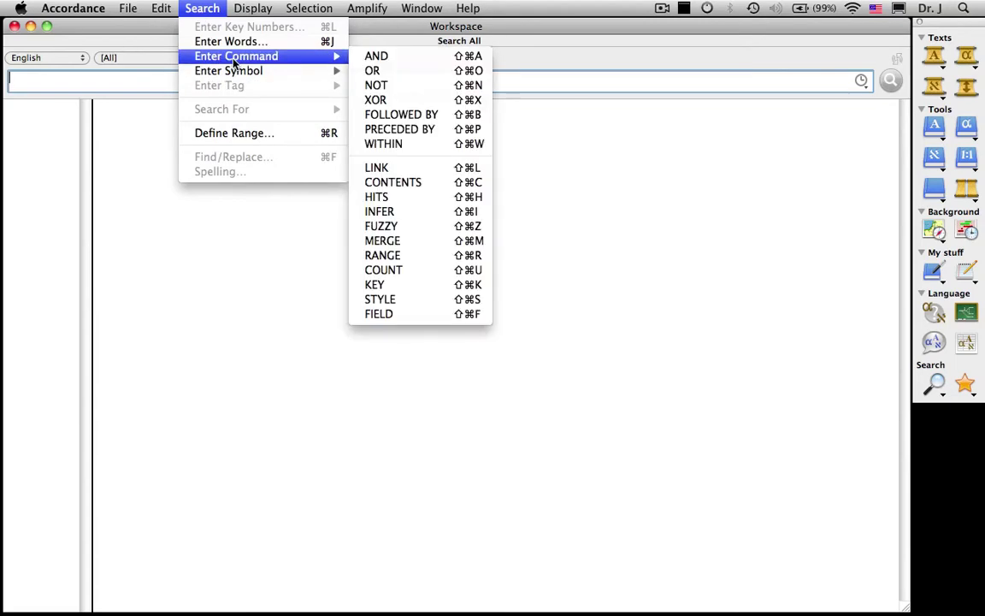
key("Escape")
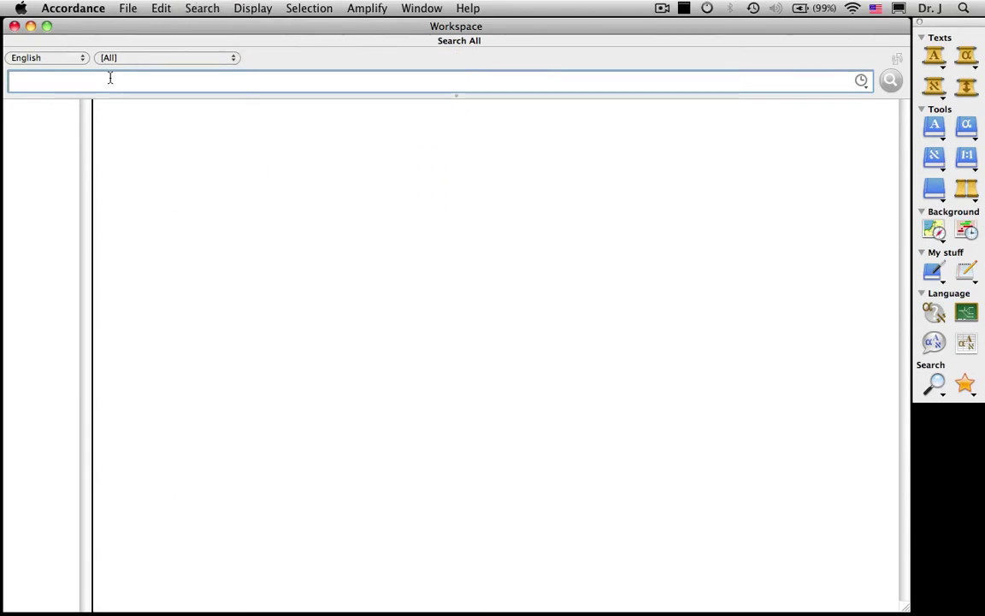
type("magi")
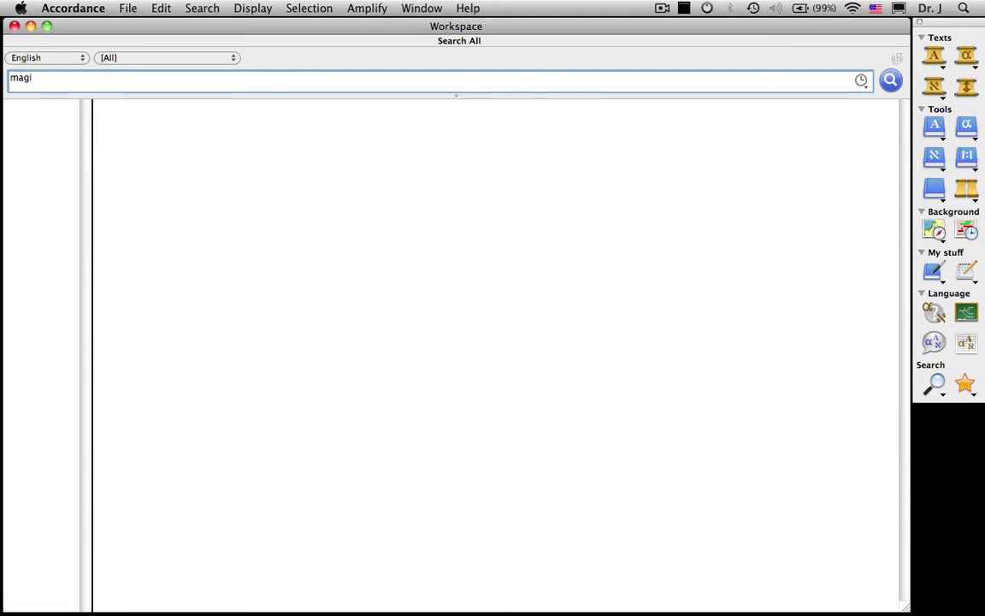
left_click(82, 58)
left_click(82, 58)
left_click(207, 59)
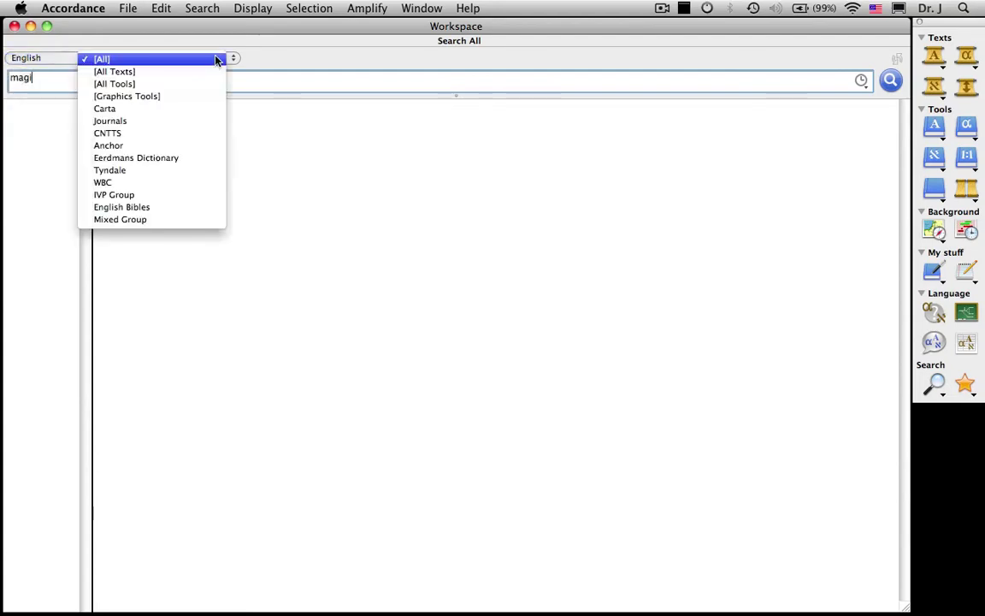
left_click(194, 208)
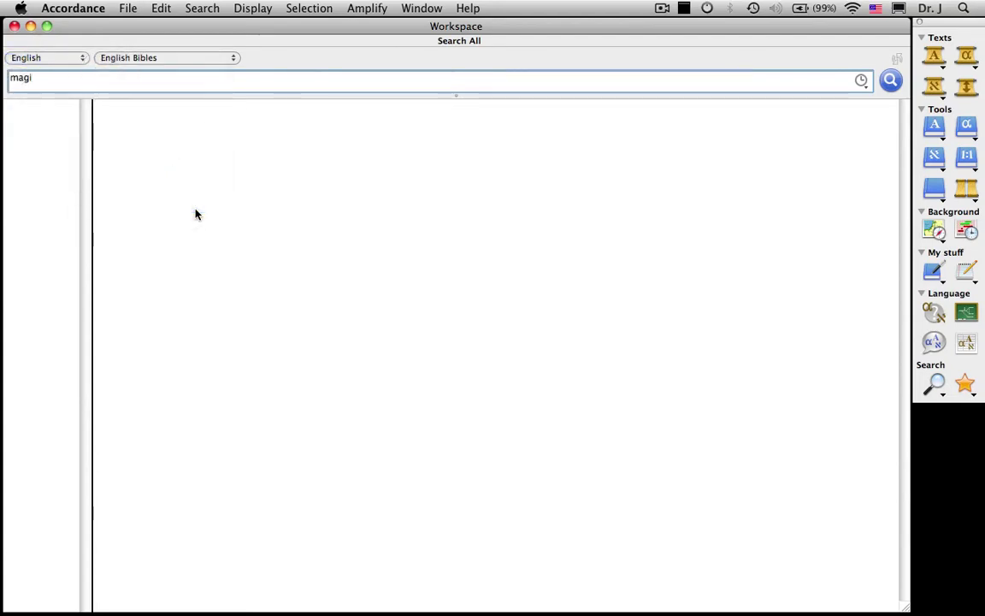
left_click(887, 88)
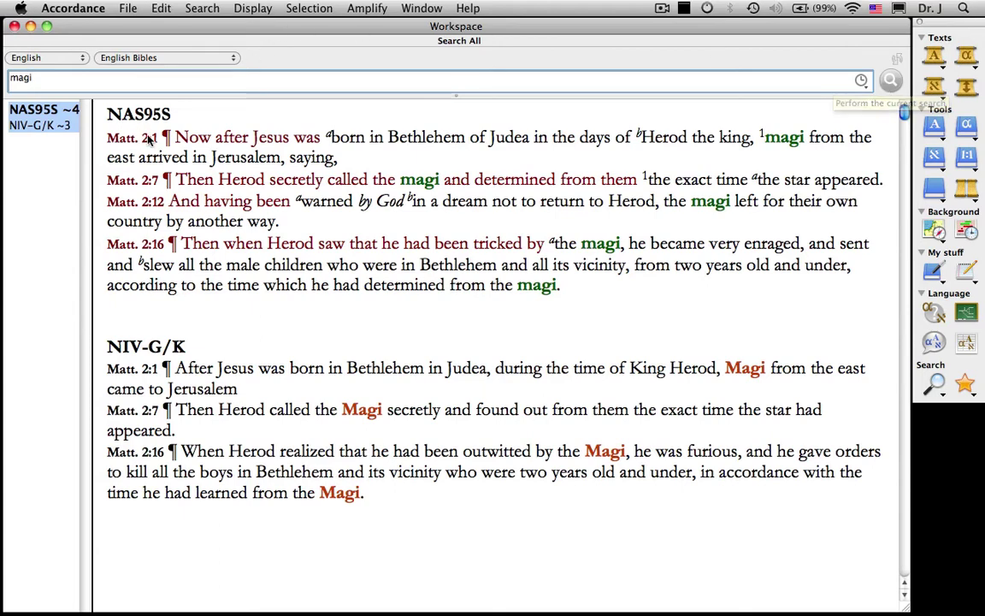
Run a Reference search for Matt 2:1 and show it in all seven English Bibles
left_click(61, 58)
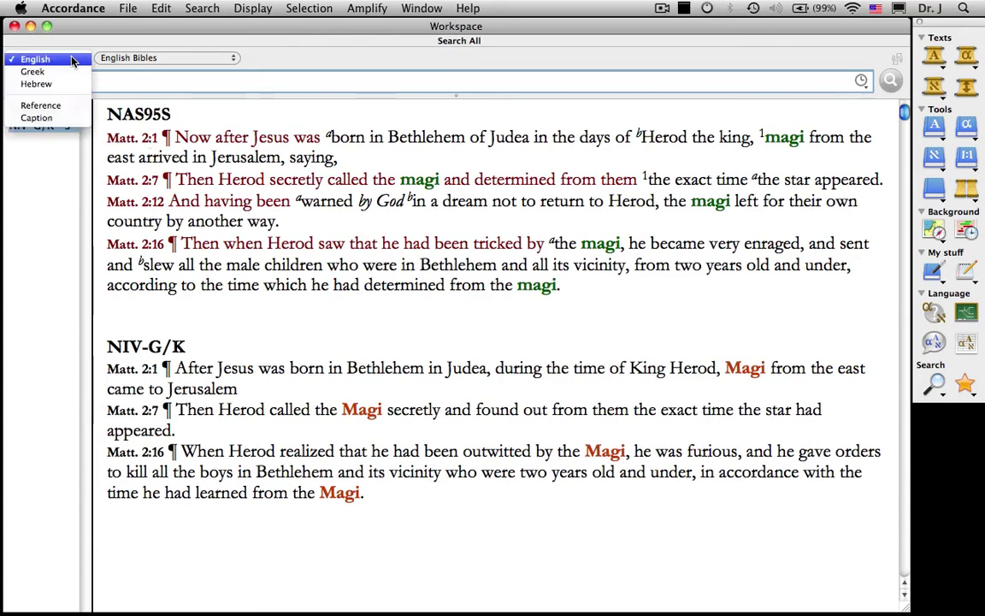
left_click(66, 107)
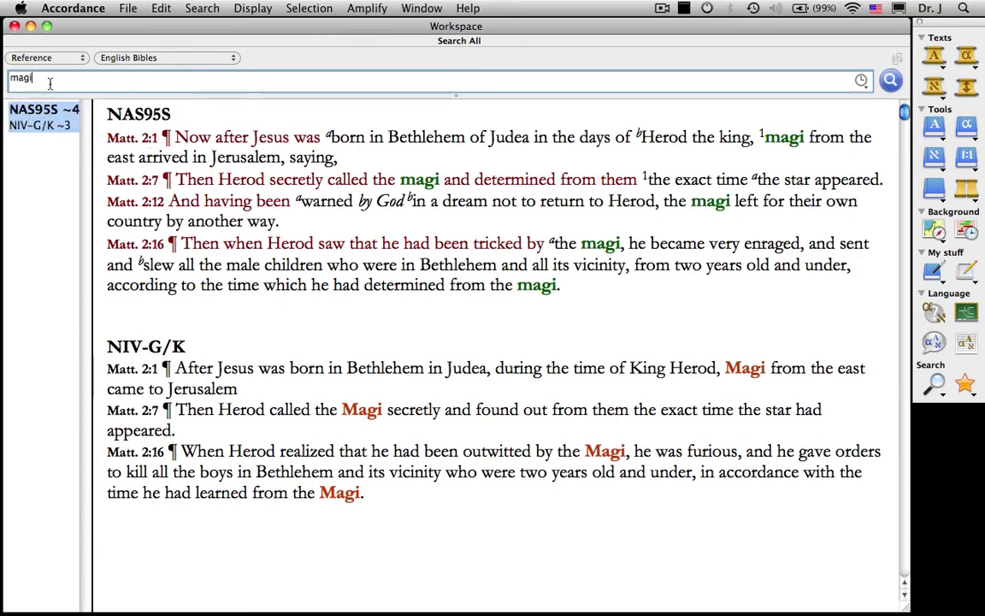
triple_click(60, 83)
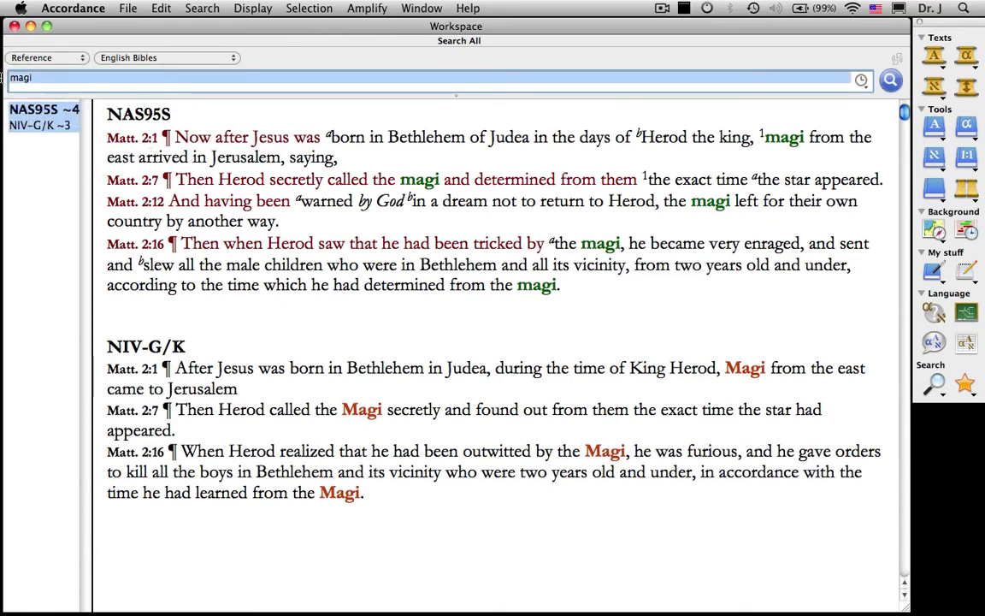
type("Matt 2:1")
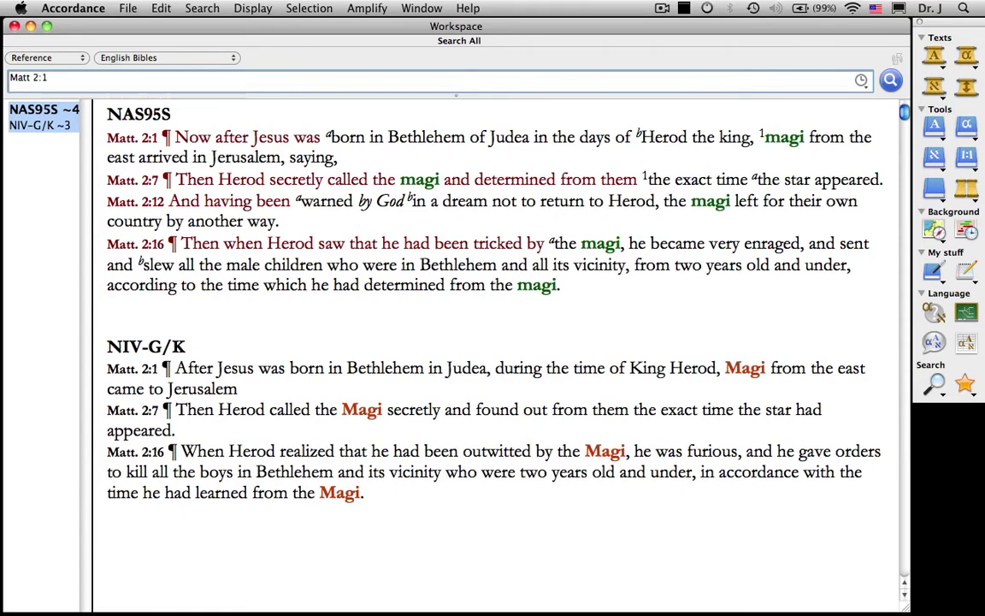
key("Return")
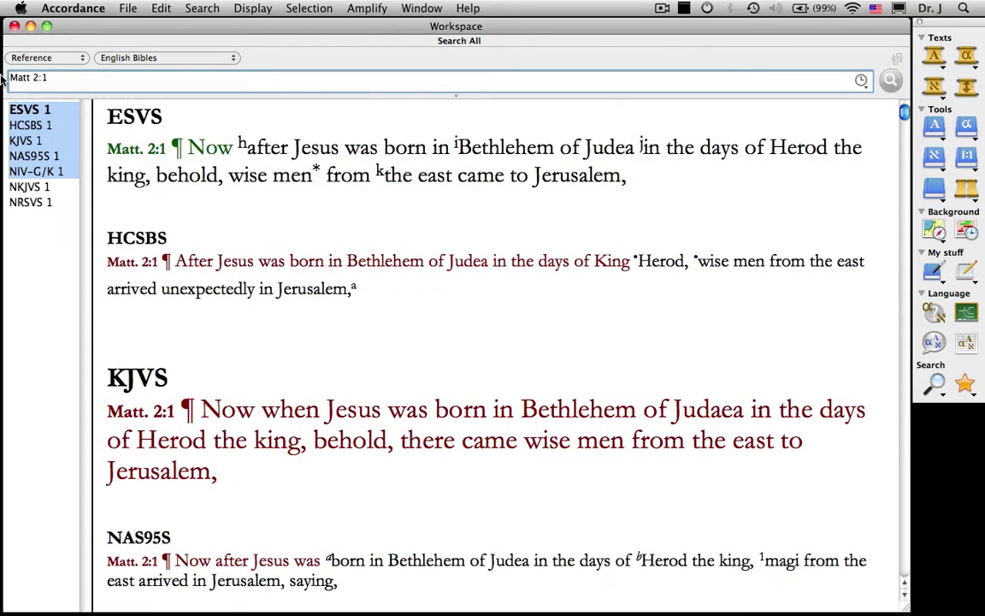
left_click(28, 203, "shift")
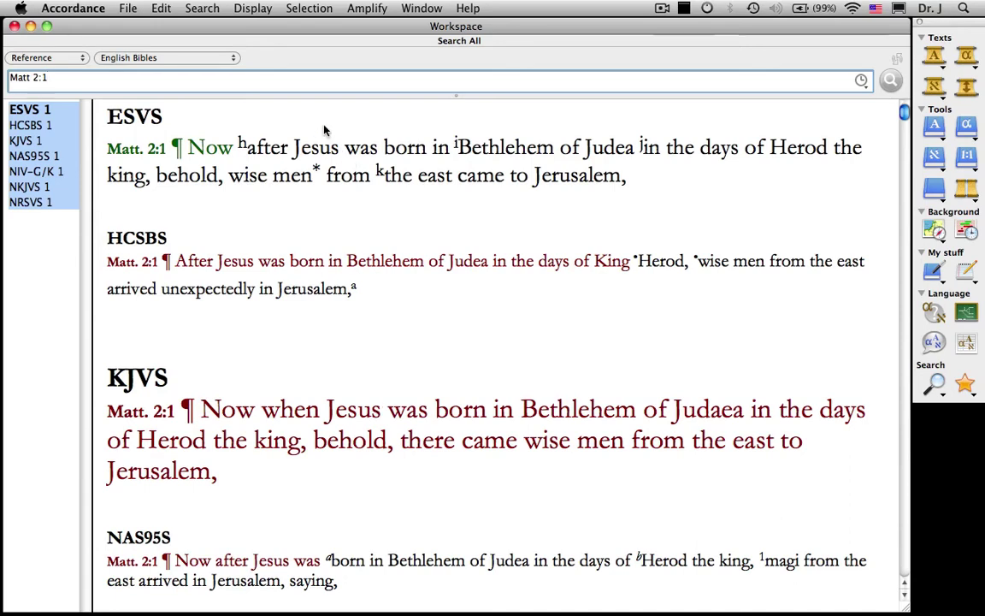
Search [All Tools] for the English word 'Hannukah', view the TJL-Bible & Spade hit, then clear the term
left_click(51, 57)
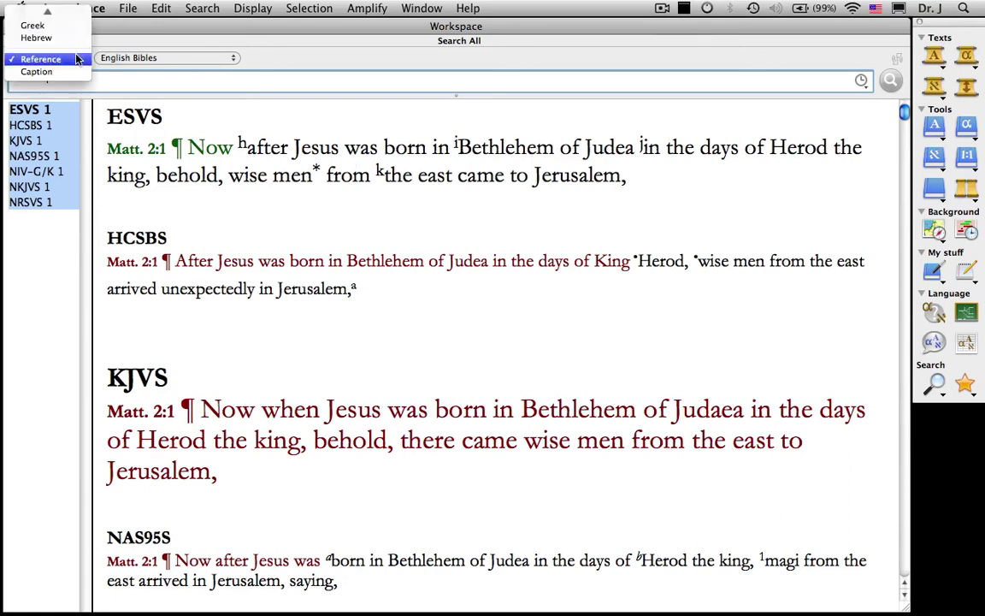
left_click(68, 14)
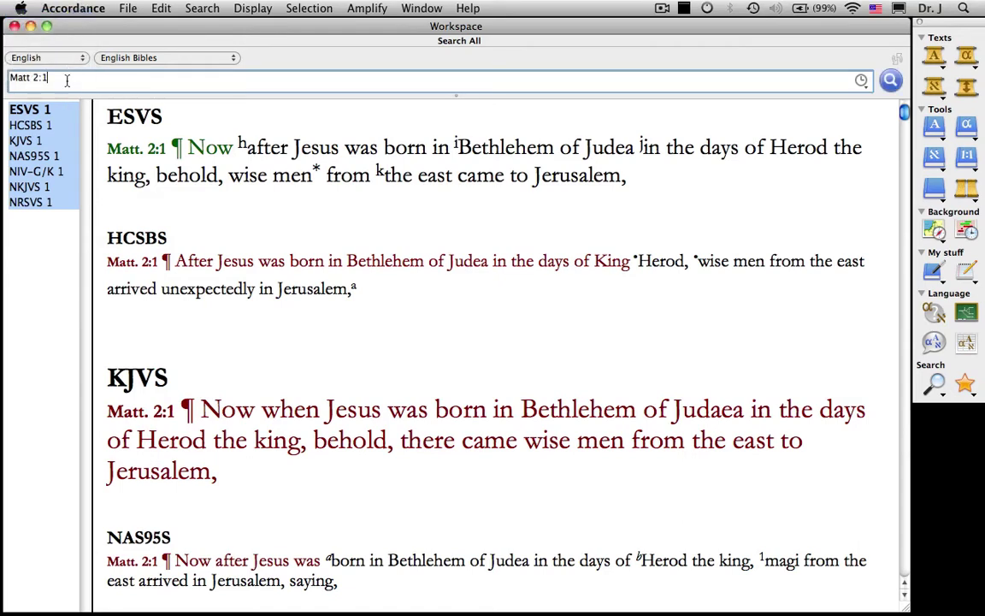
left_click_drag(66, 81, 5, 81)
type("Hannukah")
left_click(214, 61)
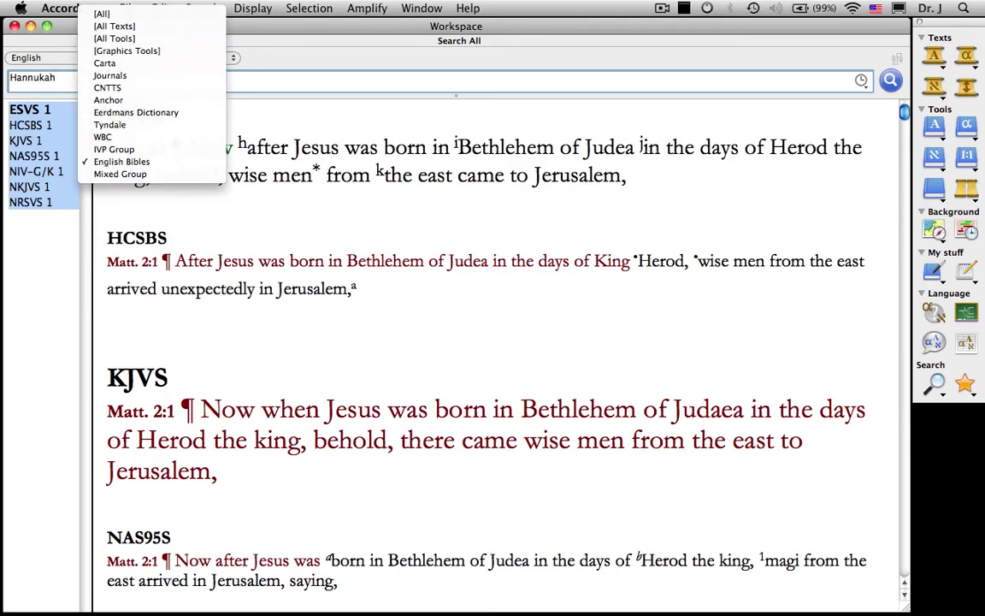
left_click(197, 40)
left_click(889, 81)
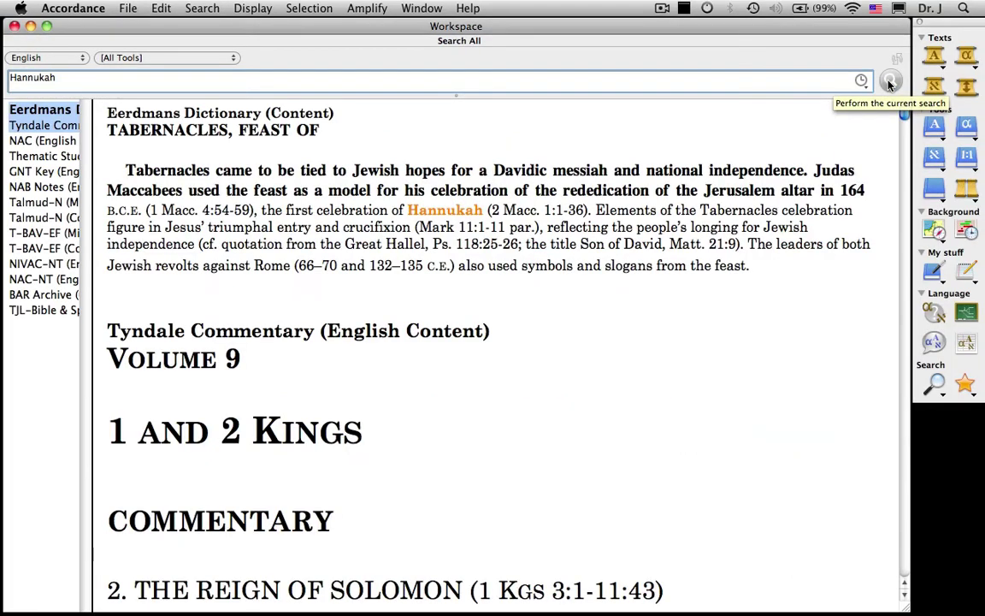
left_click(42, 310)
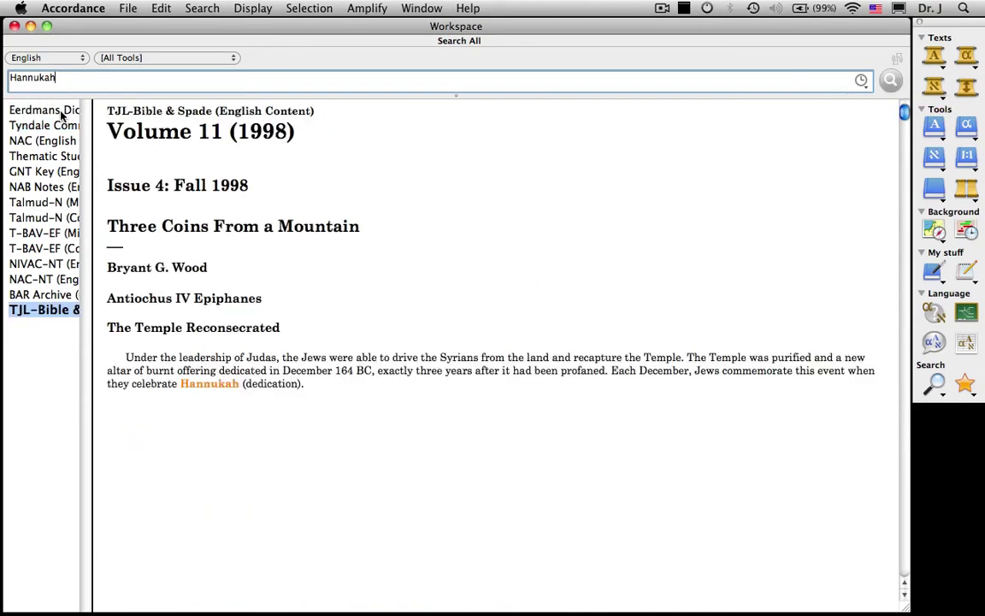
left_click(88, 79)
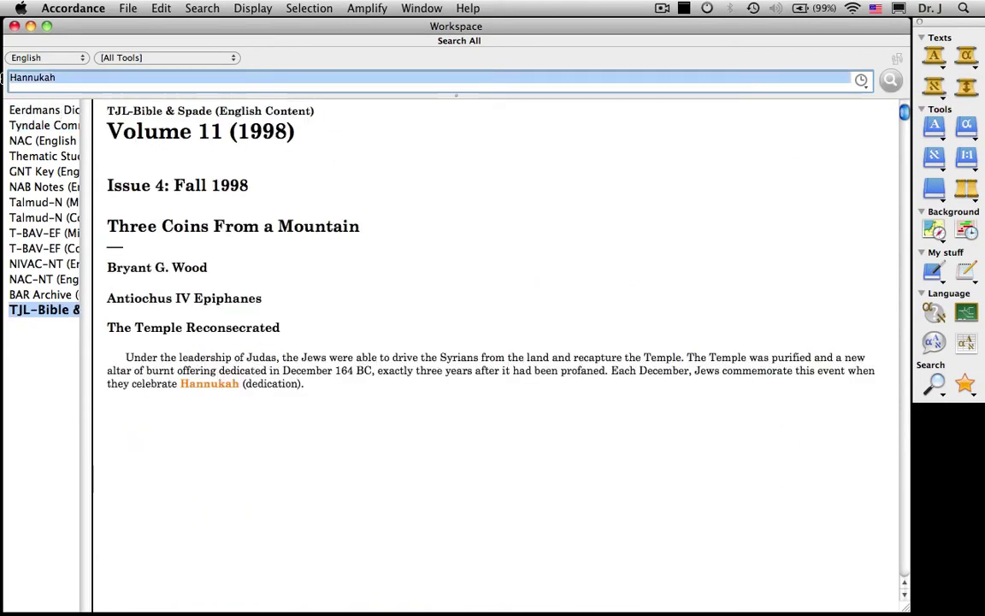
key("BackSpace")
Run a Caption search for 'sheep' in [Graphics Tools] and view the ZIBBCOT hits
type("sheep")
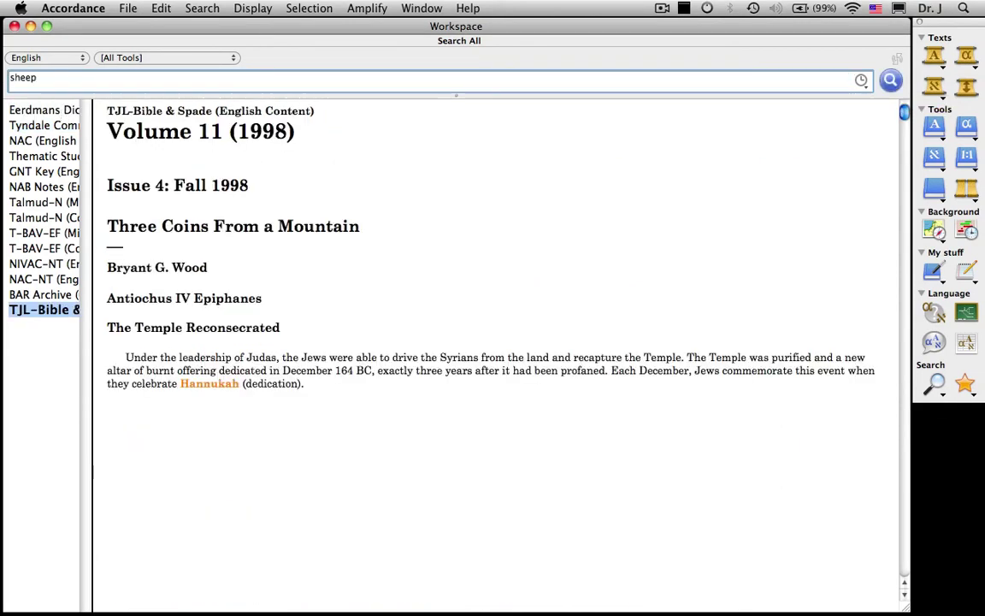
left_click(183, 59)
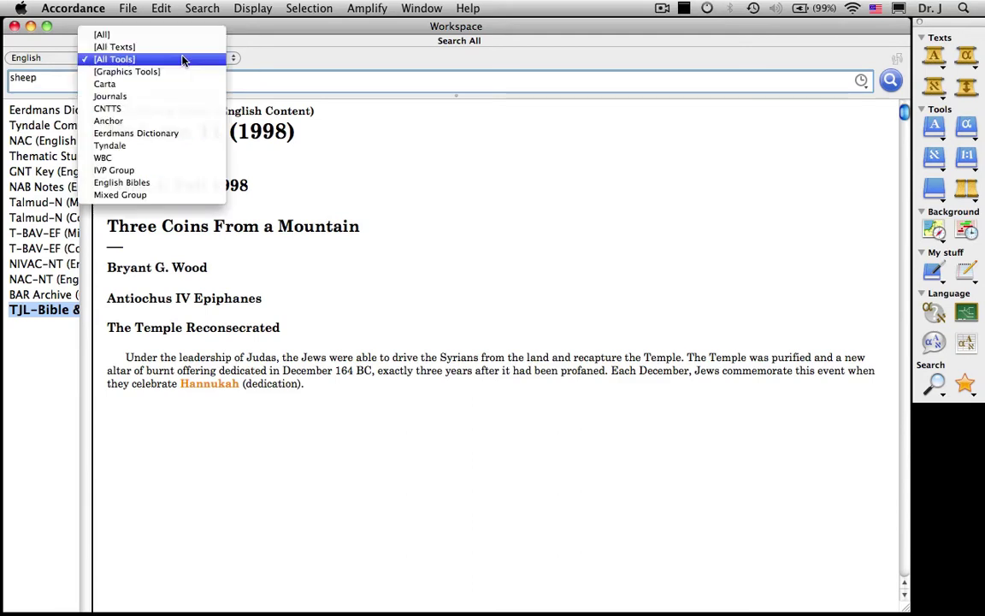
left_click(183, 72)
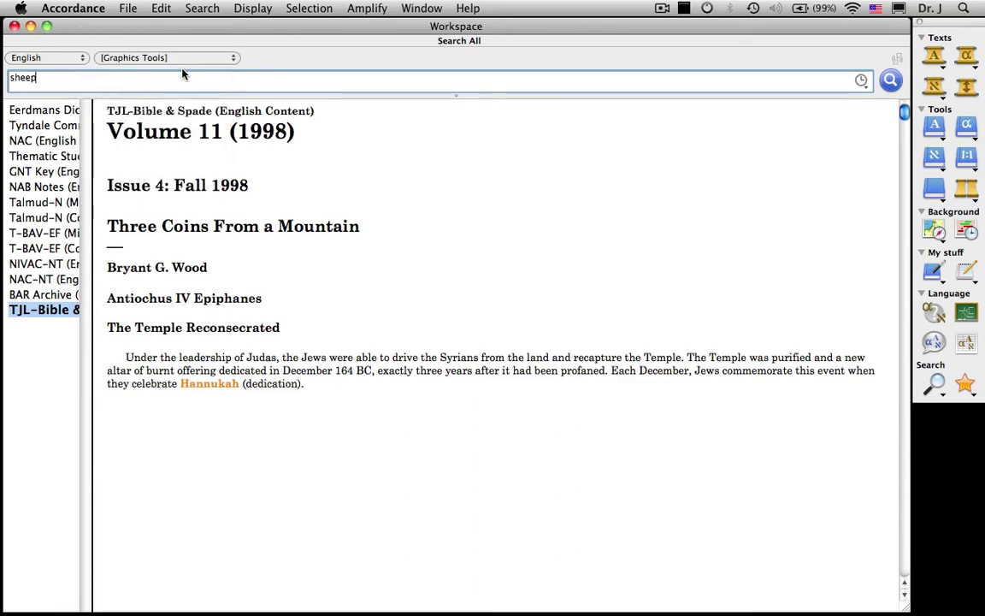
left_click(79, 58)
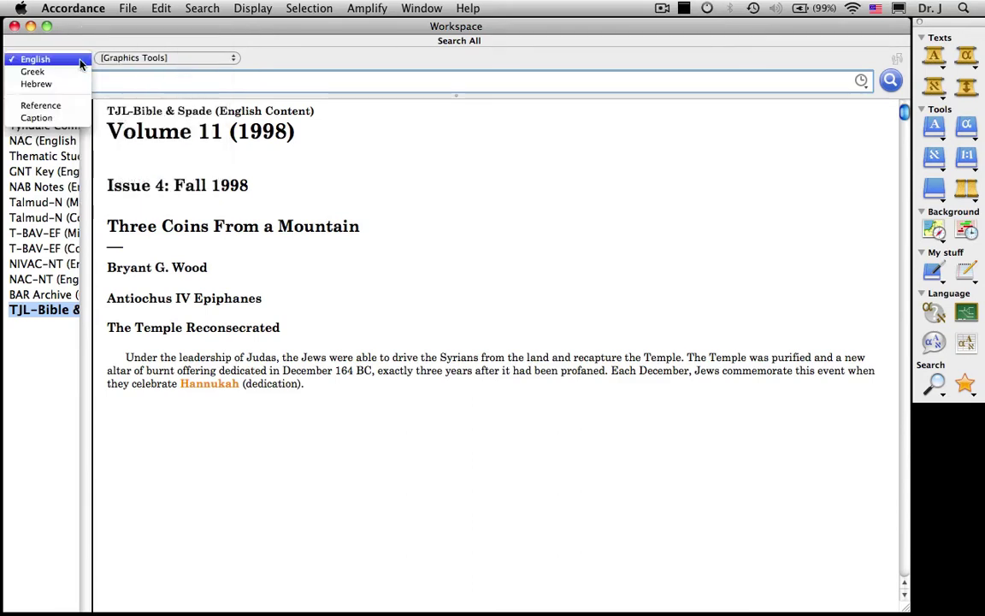
left_click(67, 118)
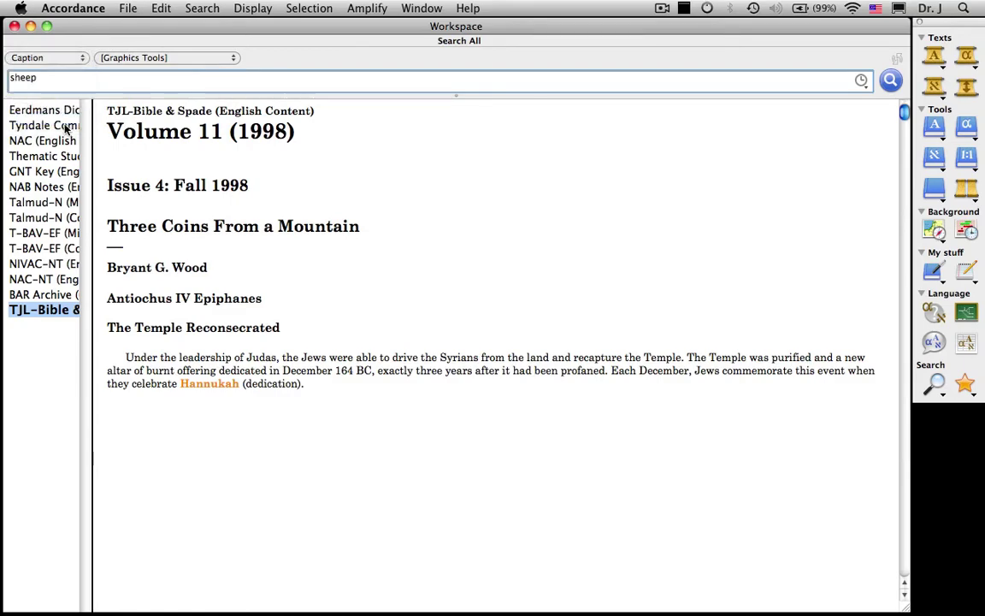
left_click(891, 79)
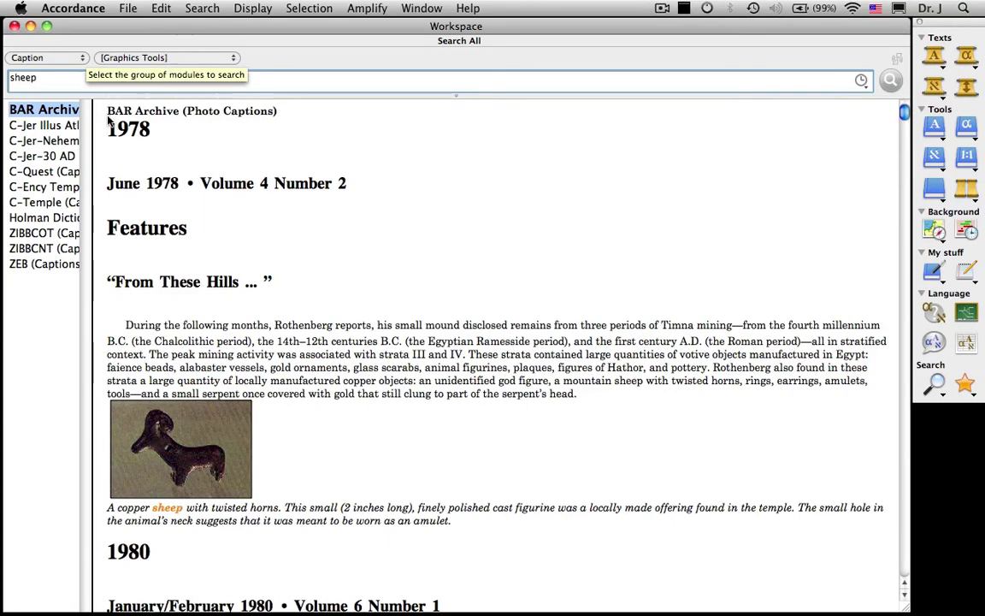
left_click(44, 234)
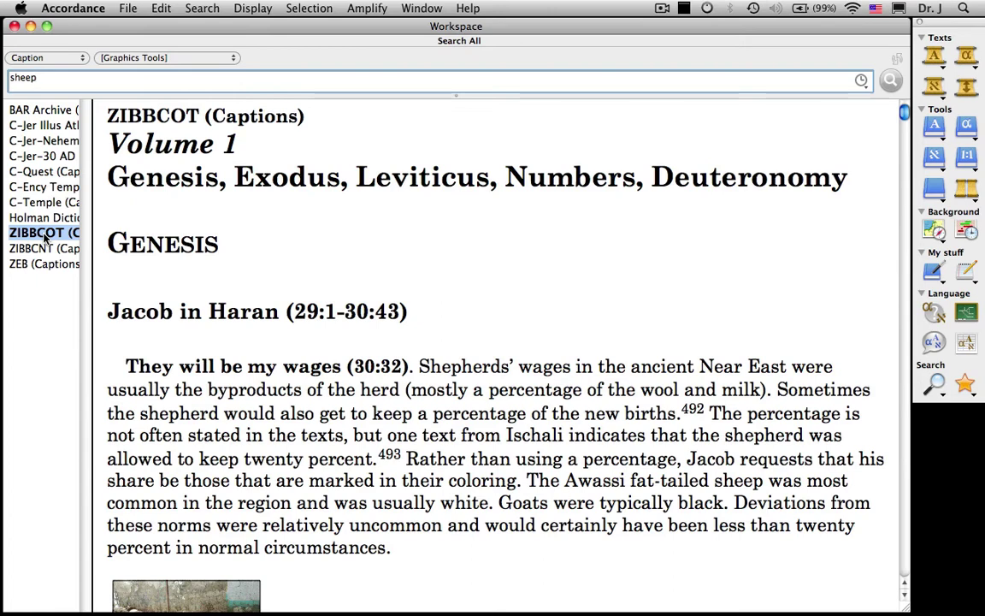
Open ZIBBCOT at the 'Rams and sheep at feeding troughs' hit and show its photo below the results
double_click(44, 234)
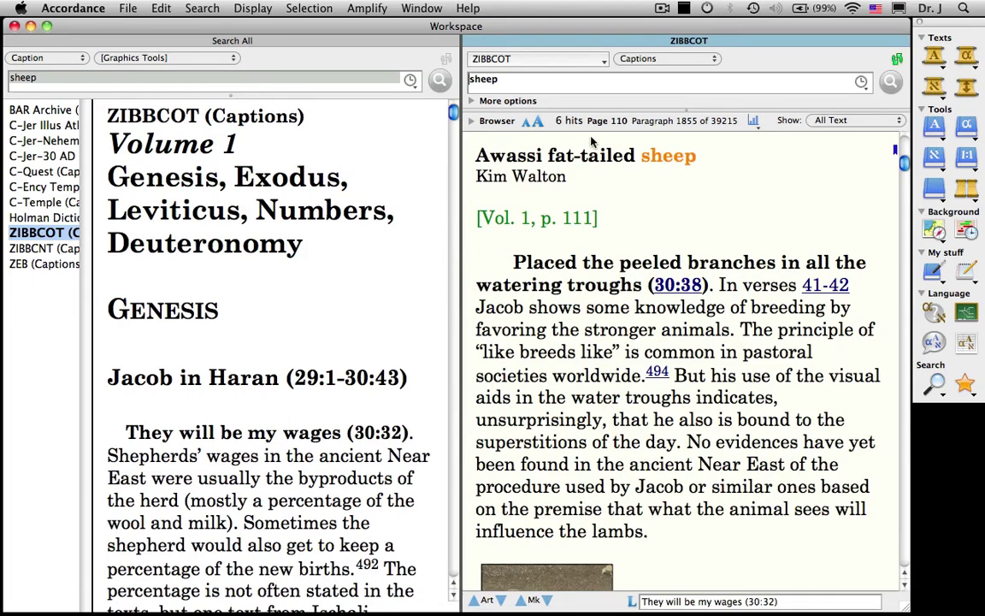
left_click(546, 601)
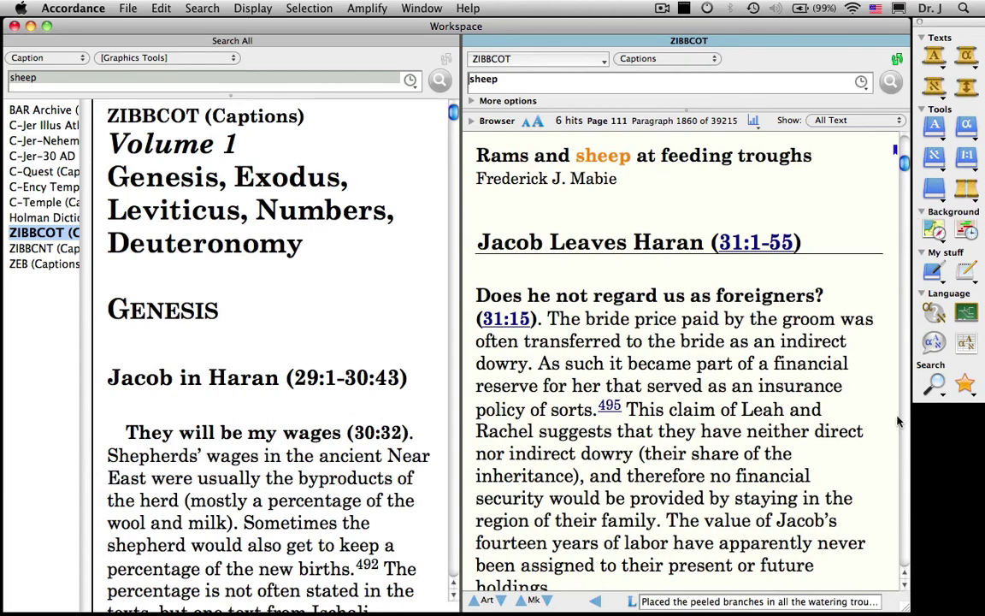
left_click(905, 579)
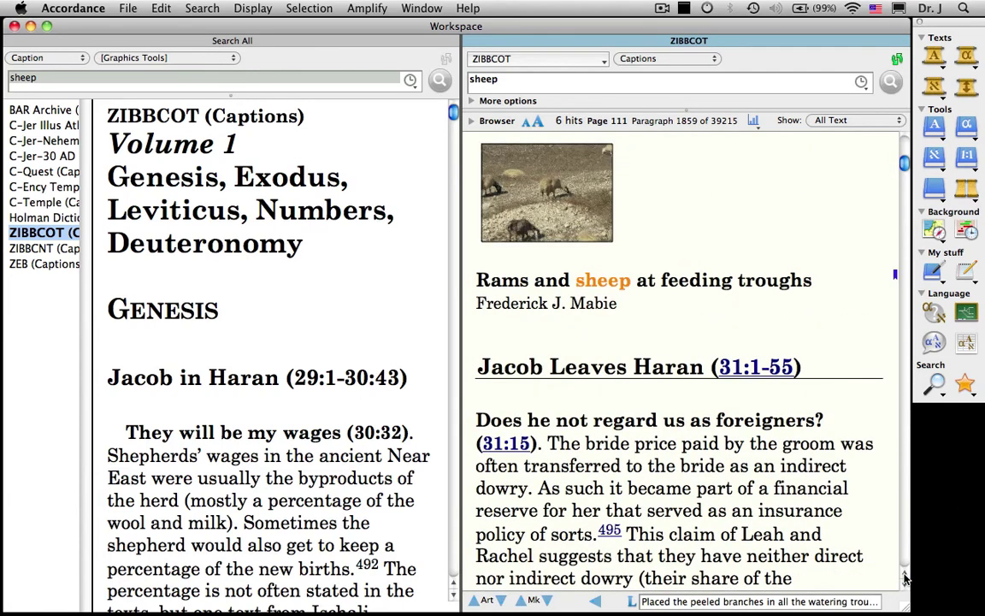
left_click(557, 195)
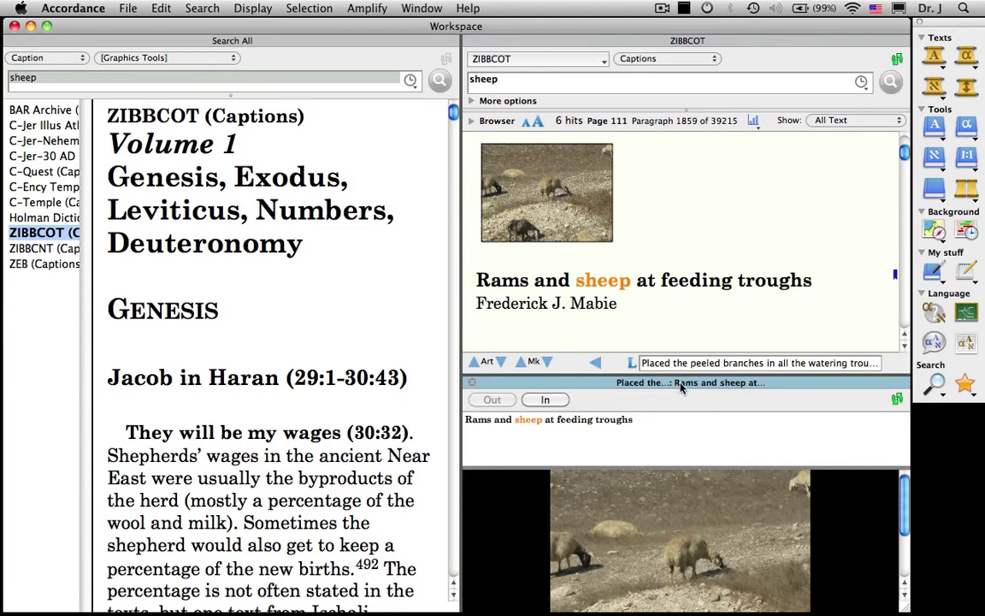
left_click_drag(689, 390, 230, 513)
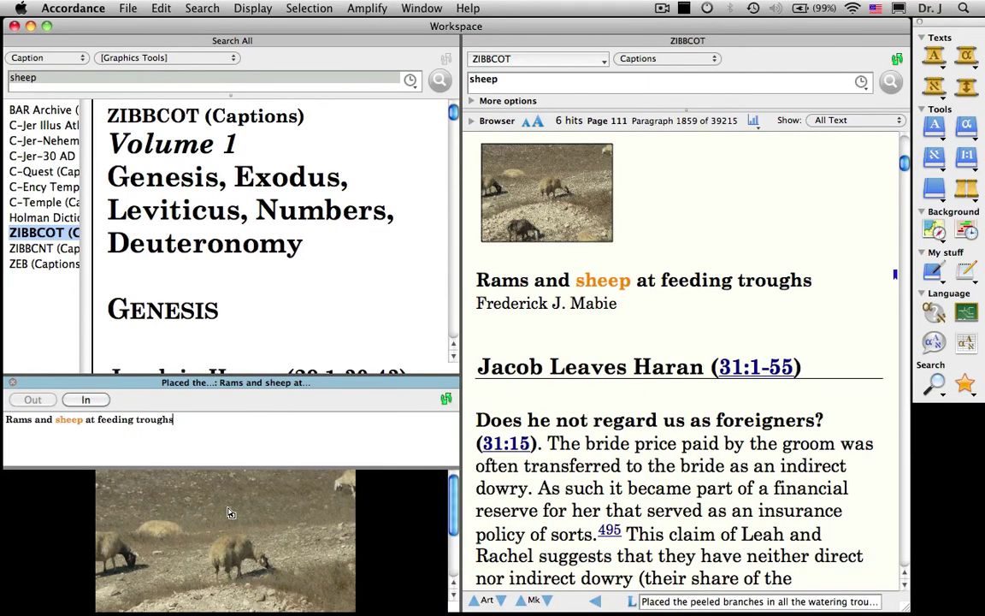
Unlink the picture pane from the text and advance through the sheep hits to the Tekoa caption
left_click(445, 401)
left_click(548, 602)
left_click(547, 601)
left_click(547, 601)
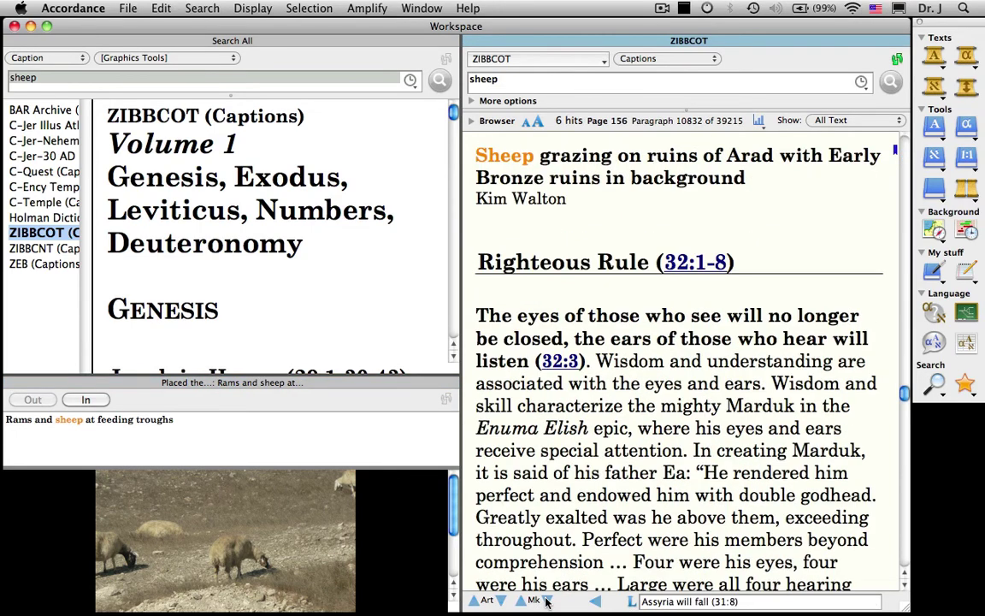
left_click(547, 601)
left_click(548, 601)
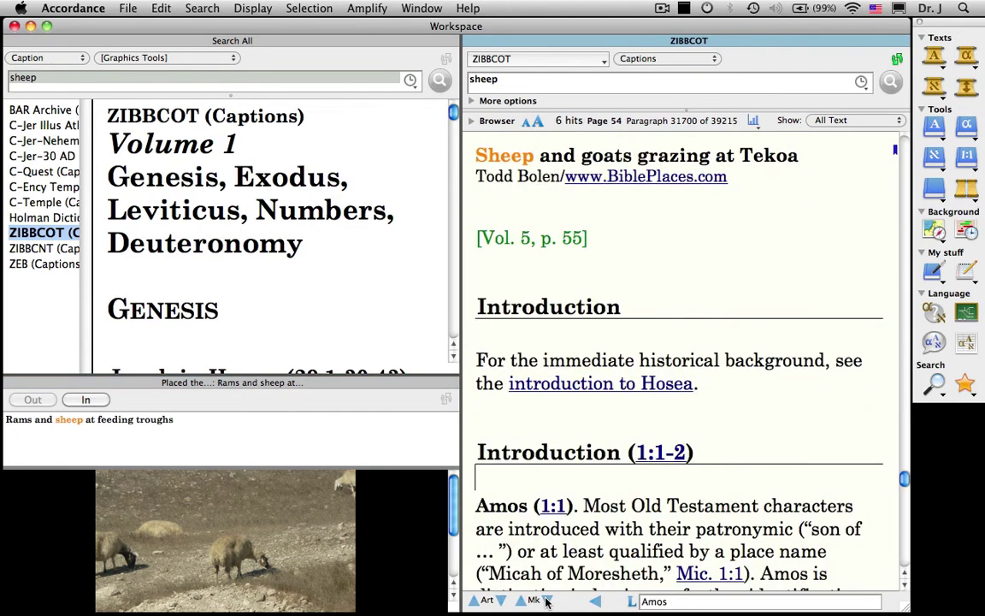
Add the Tekoa sheep-and-goats photo to the Pictures pane, then show ZEB's sheep caption hits
left_click(904, 574)
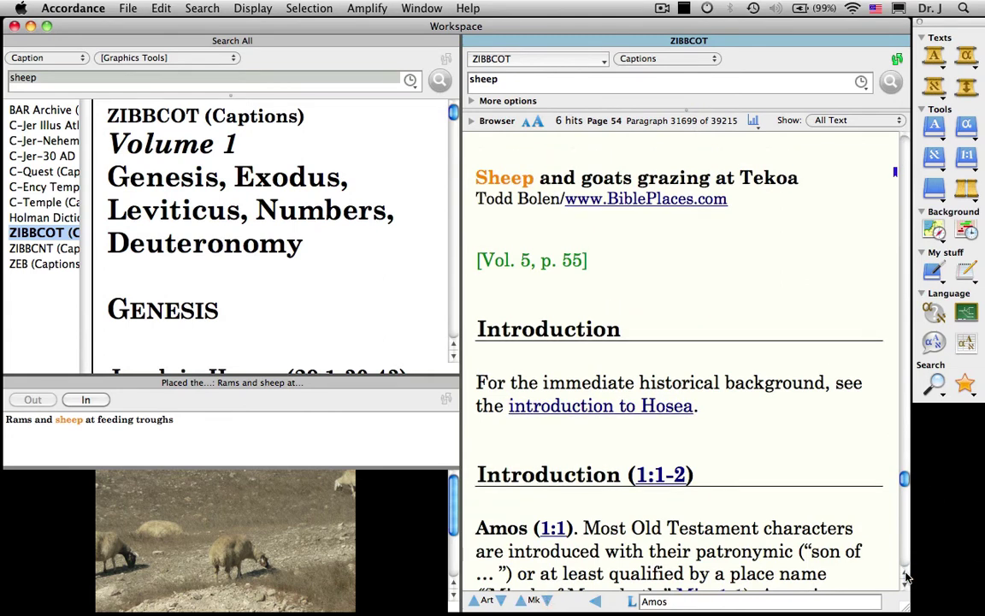
left_click(905, 574)
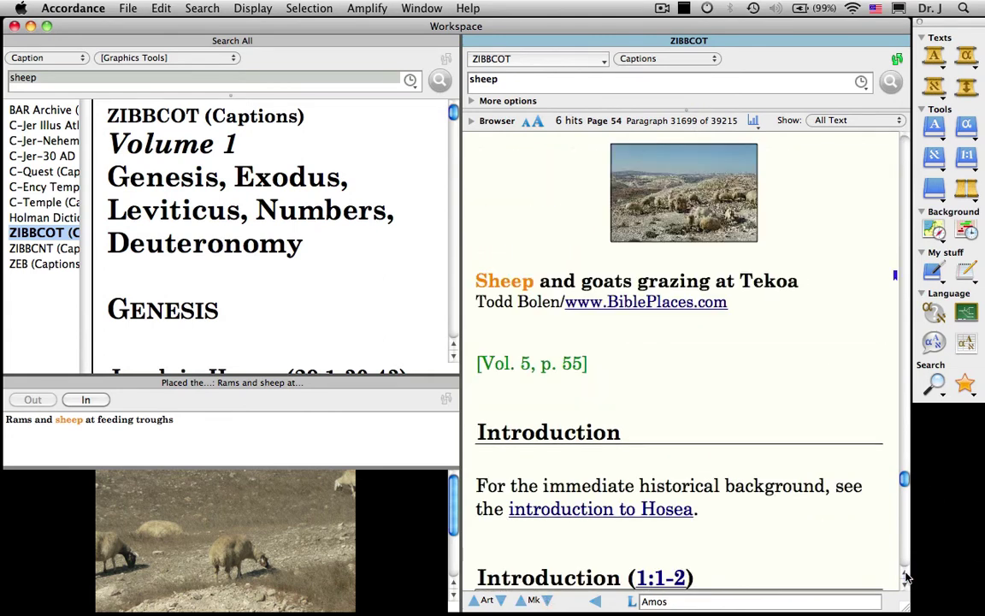
left_click(702, 201)
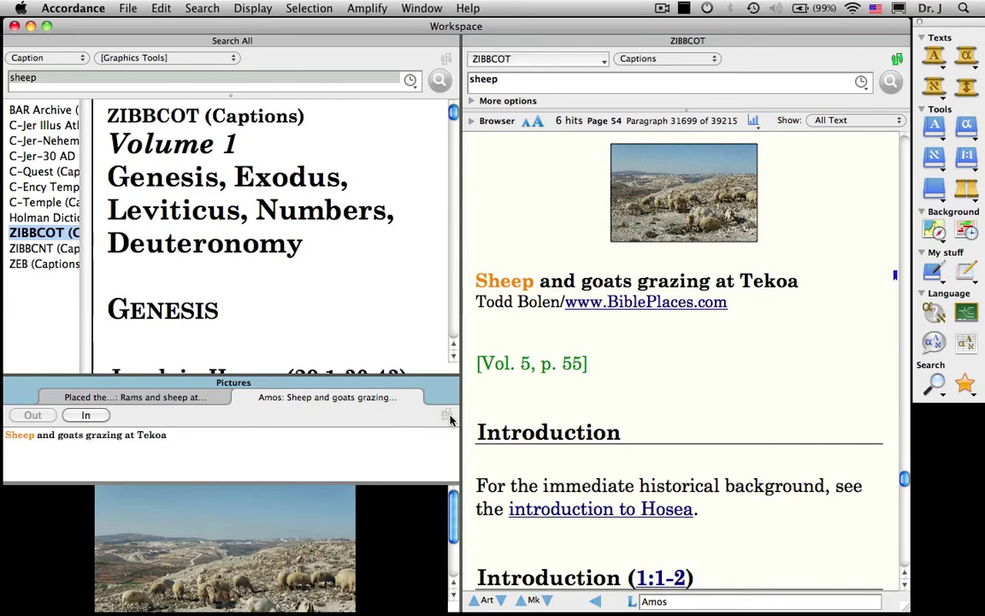
left_click(34, 263)
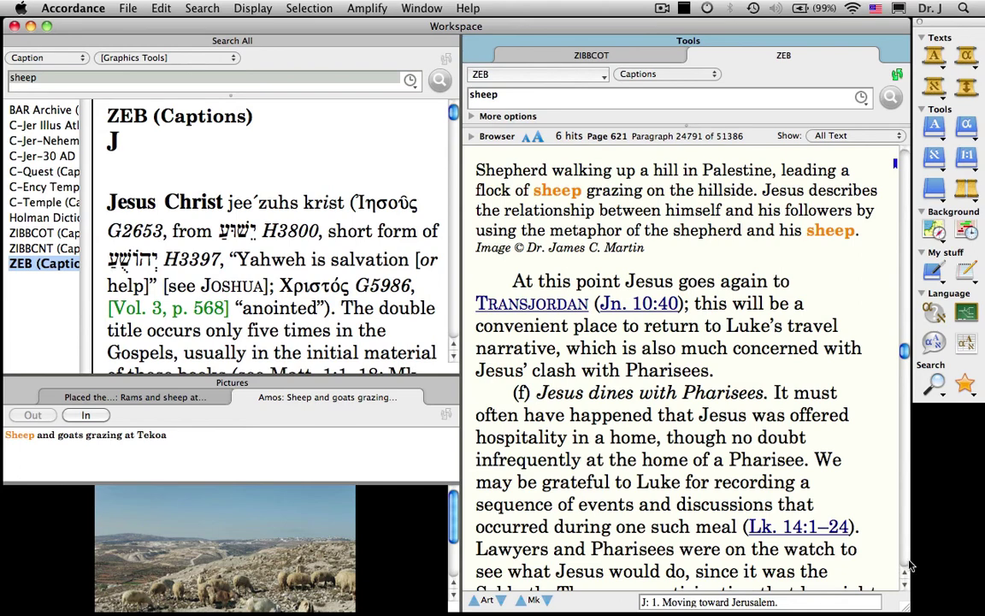
Add ZEB's photo of a shepherd leading sheep up a Palestinian hillside to the Pictures window
scroll(818, 518, "up", 2)
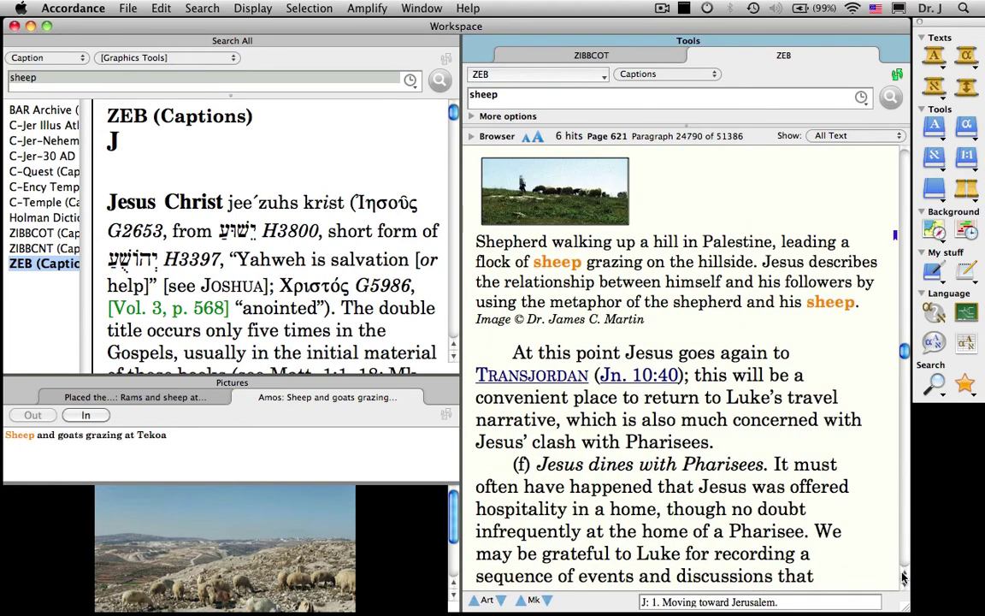
left_click(562, 189)
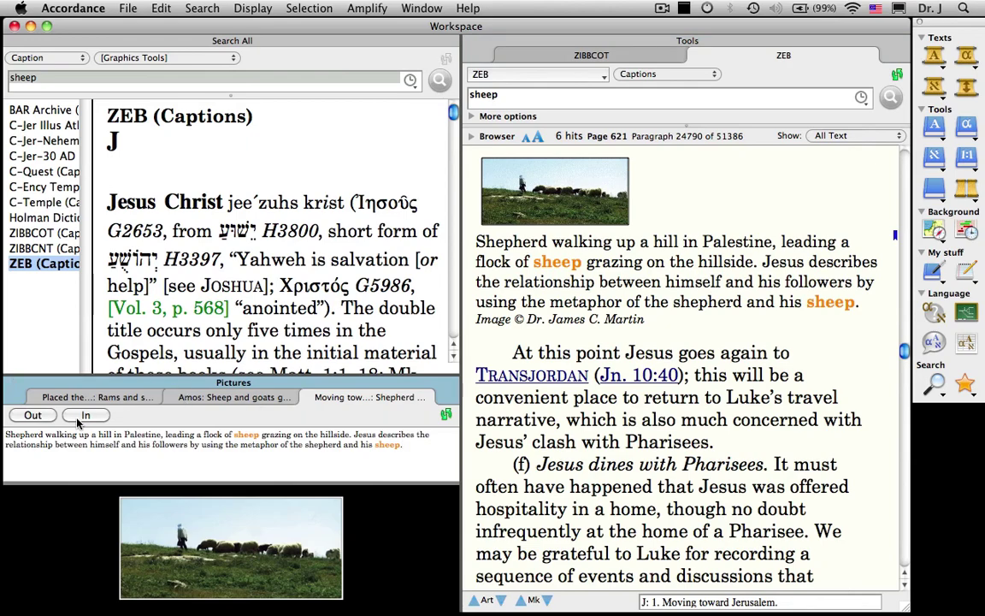